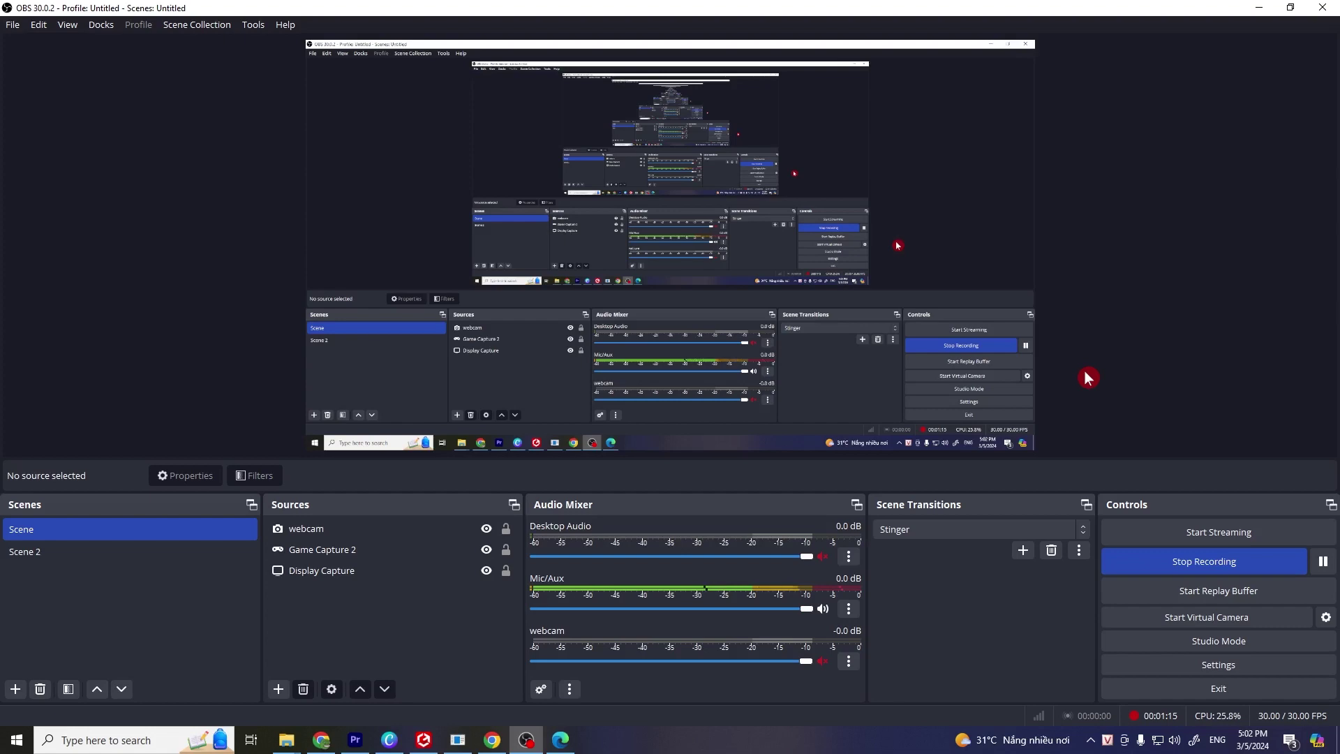
Step: Launch Task Manager from the taskbar and end the Microsoft Edge process via End task
{"action": "right_click", "coordinate": [897, 748]}
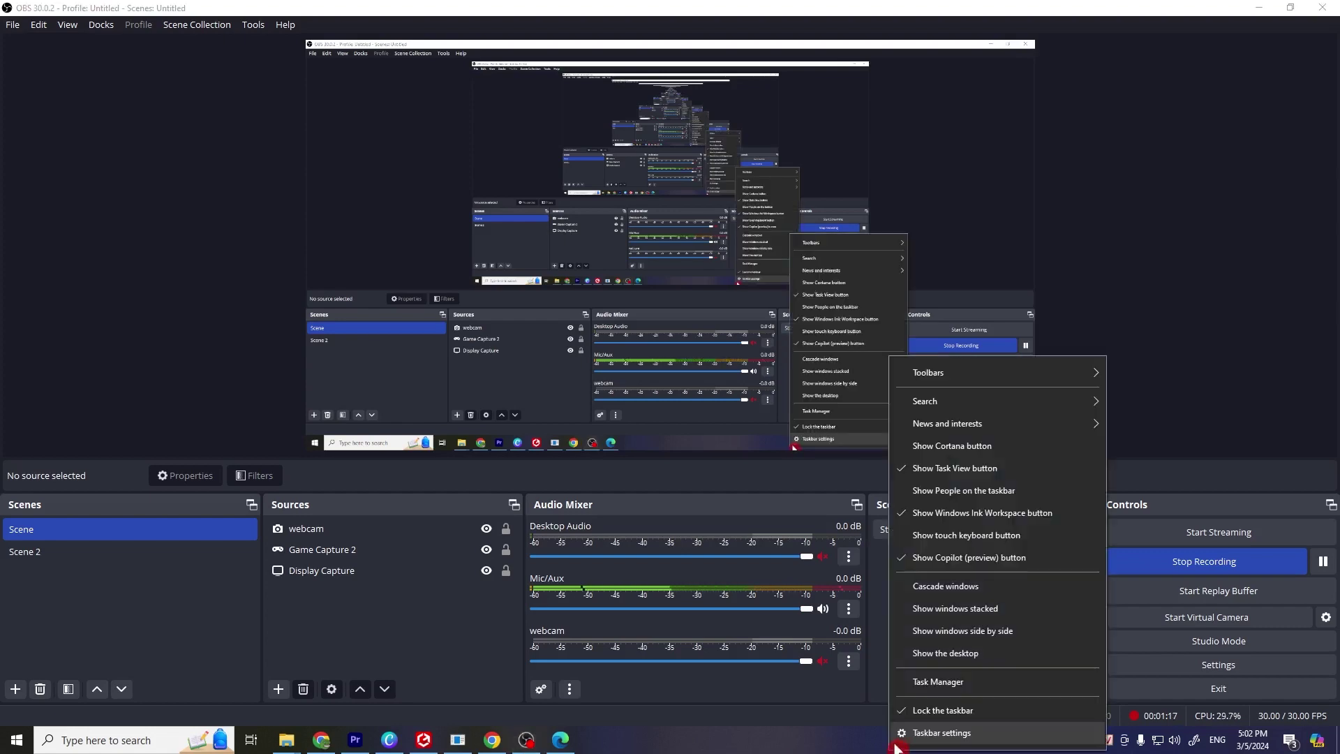
{"action": "left_click", "coordinate": [943, 682]}
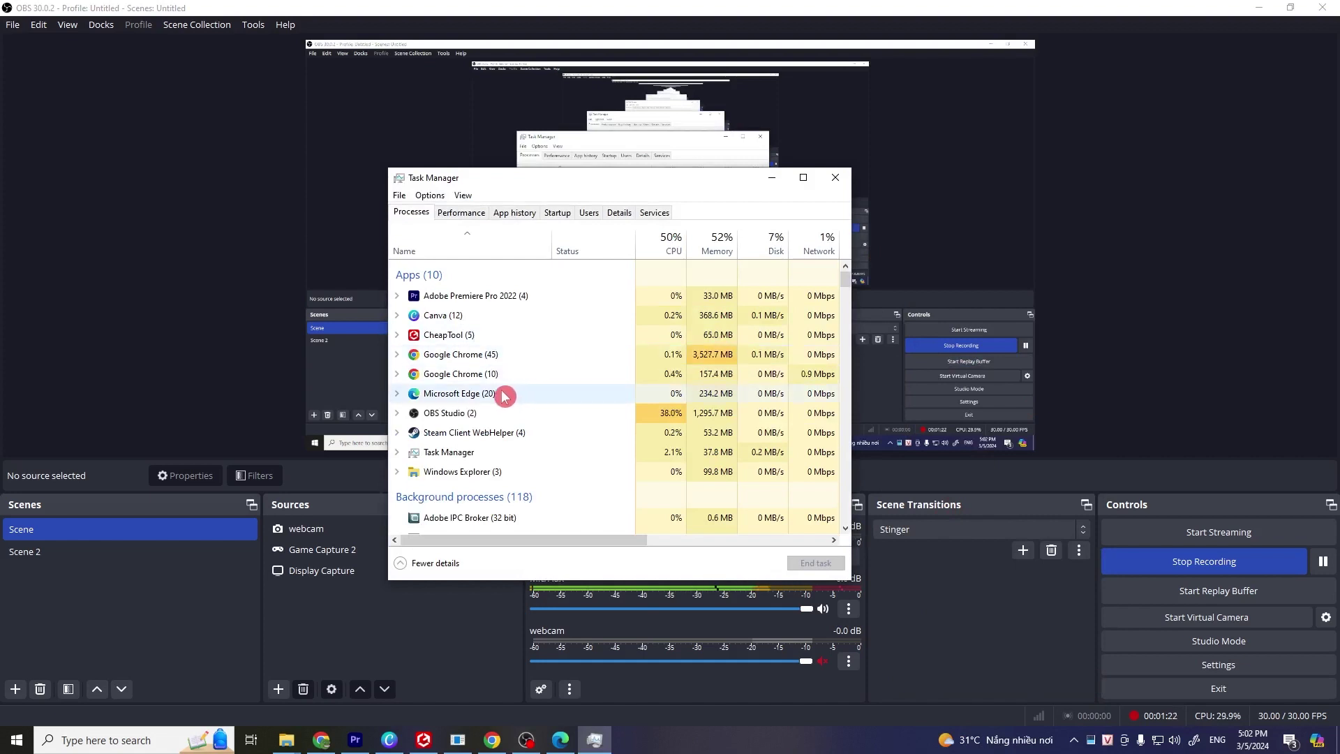
{"action": "left_click", "coordinate": [475, 400]}
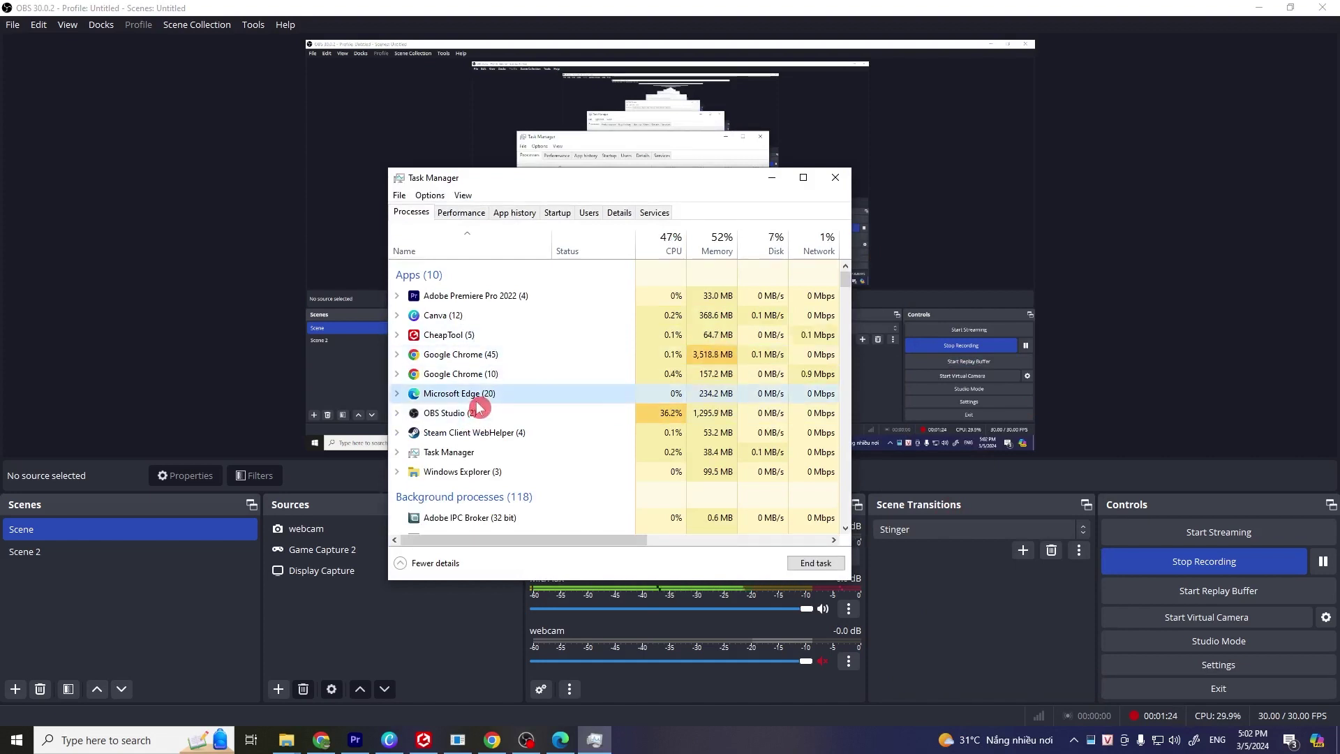
{"action": "right_click", "coordinate": [477, 404]}
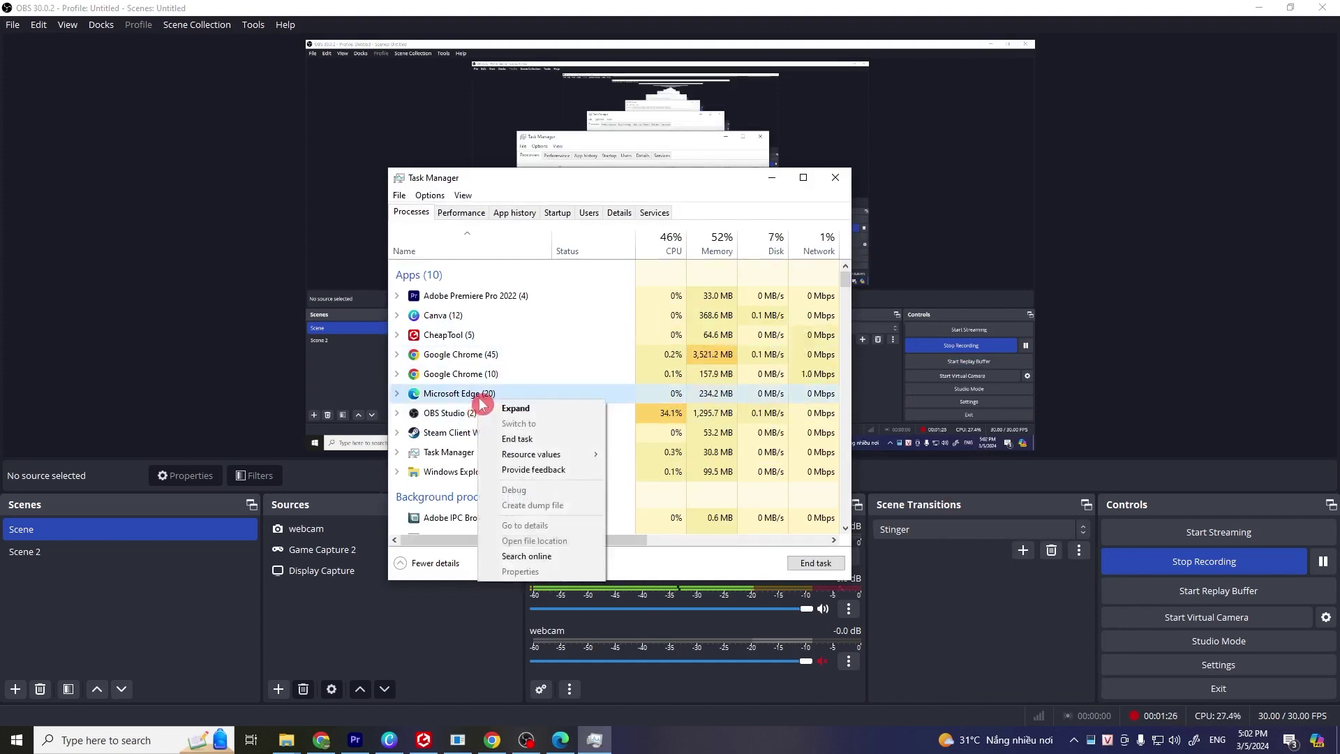
{"action": "left_click", "coordinate": [550, 441]}
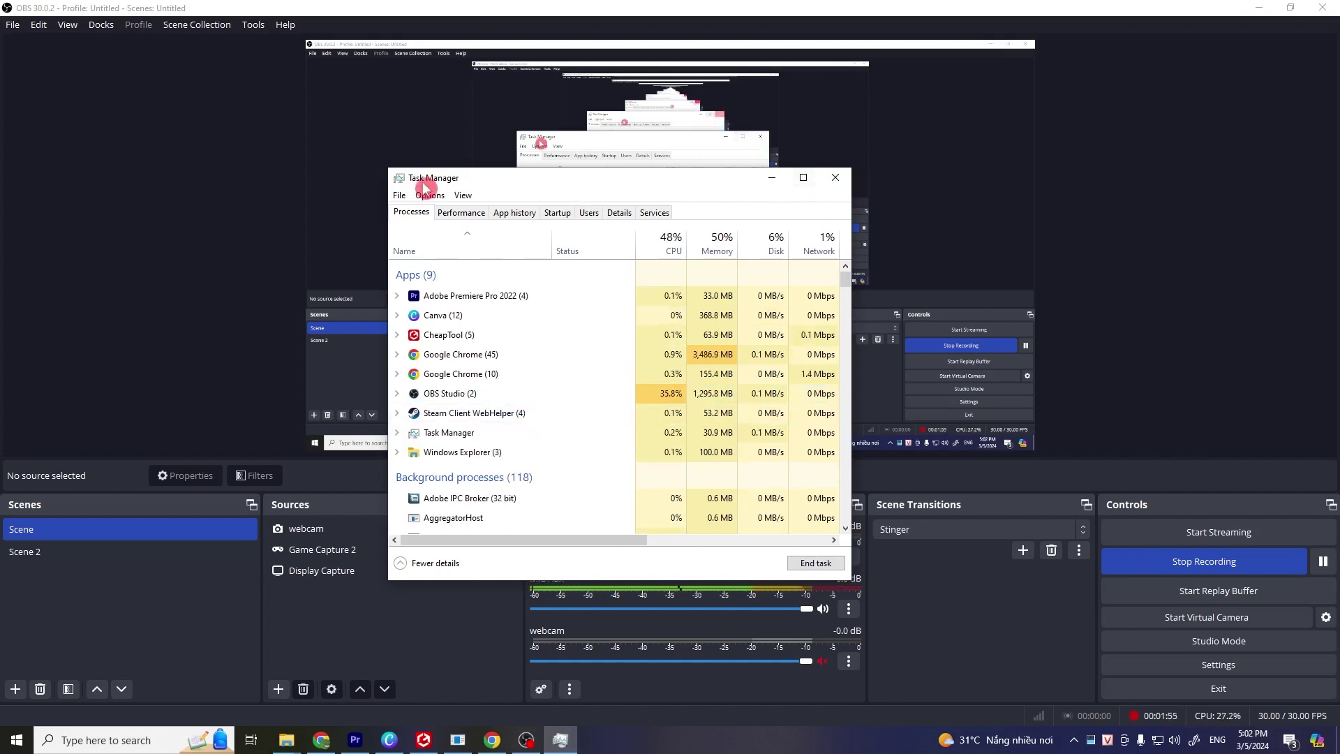
Step: Close Task Manager so only the OBS Studio window remains
{"action": "left_click", "coordinate": [838, 186]}
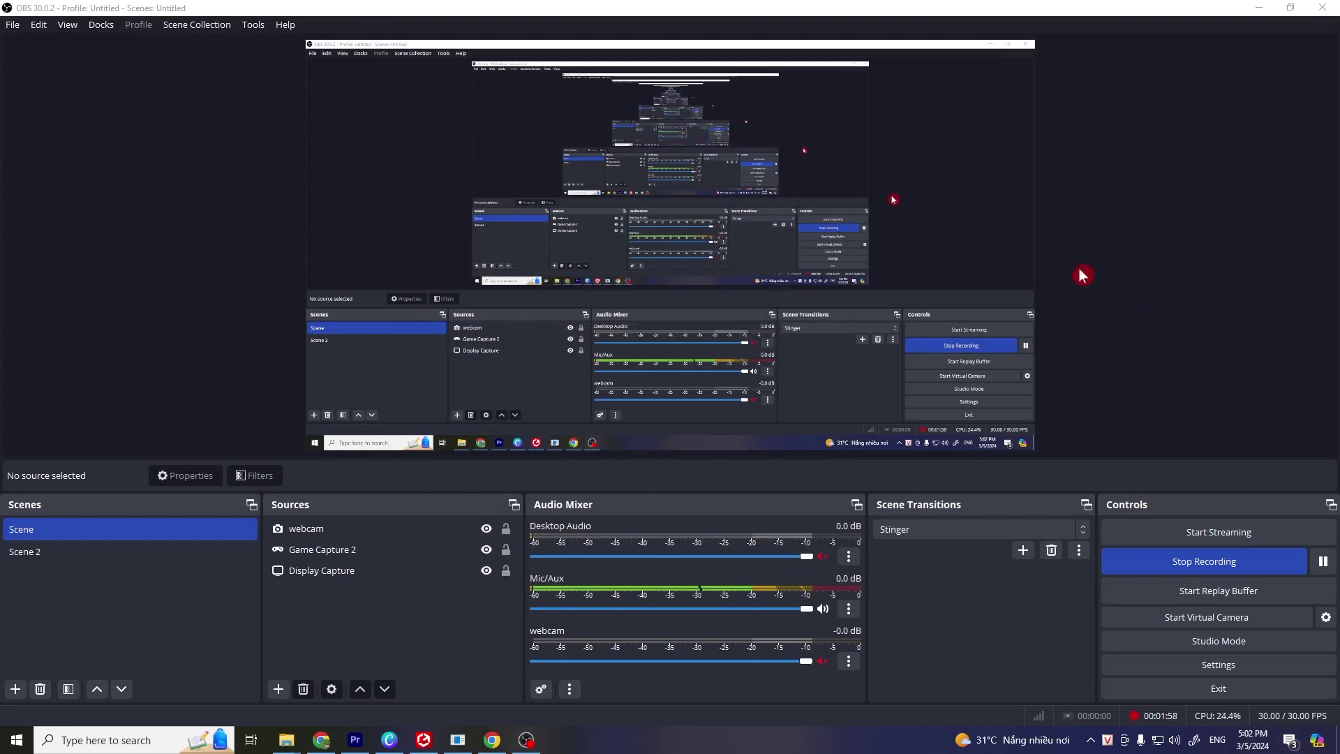